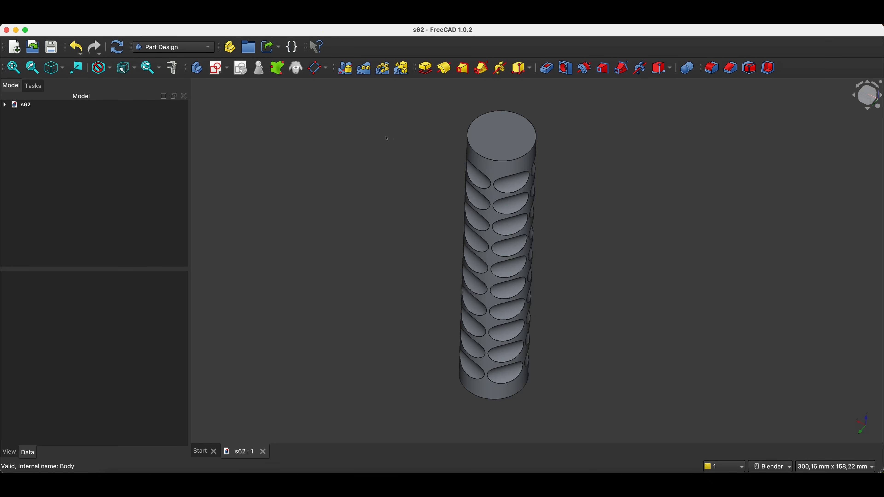
{"action": "key", "text": "1"}
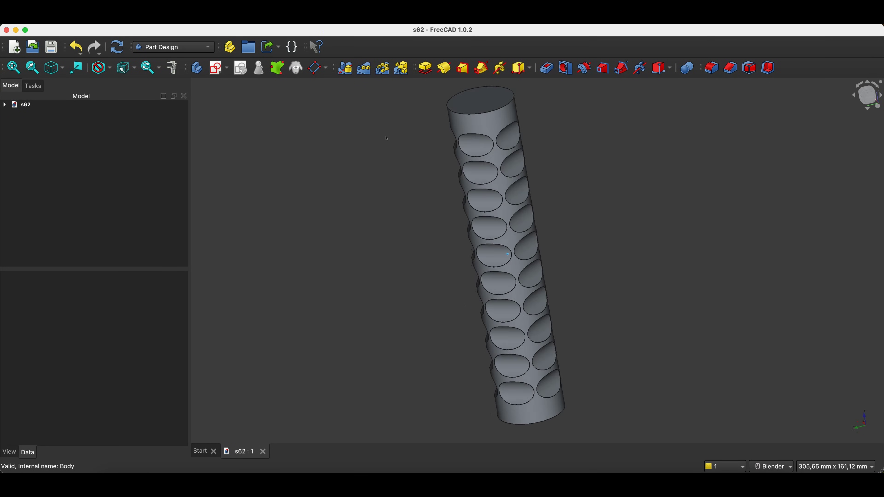
{"action": "key", "text": "0"}
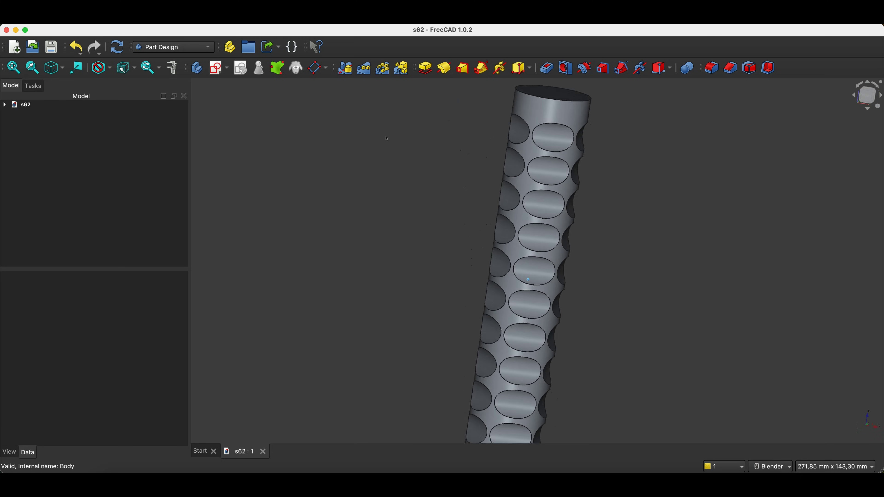
{"action": "key", "text": "2"}
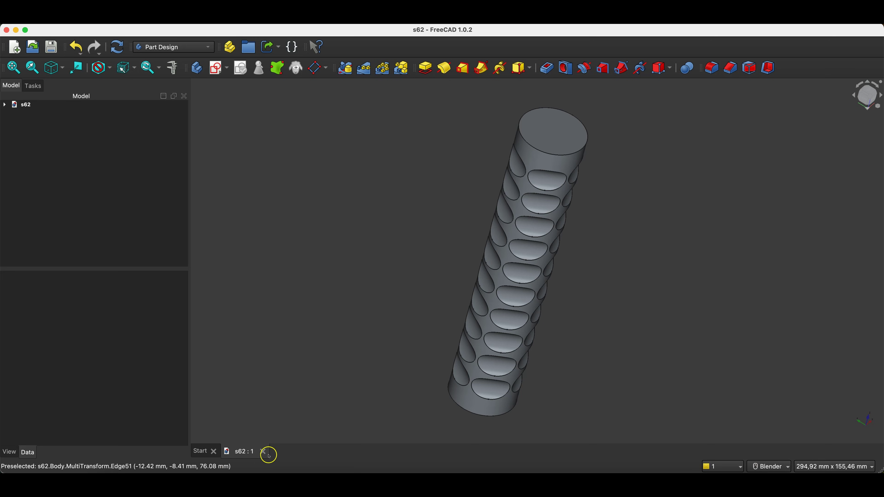
Close the s62 document and create a new parametric part
{"action": "left_click", "coordinate": [264, 452]}
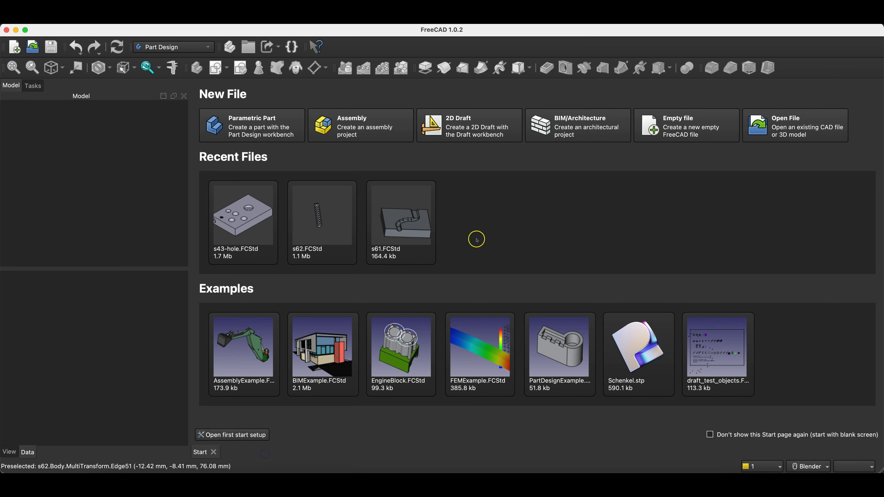
{"action": "left_click", "coordinate": [256, 126]}
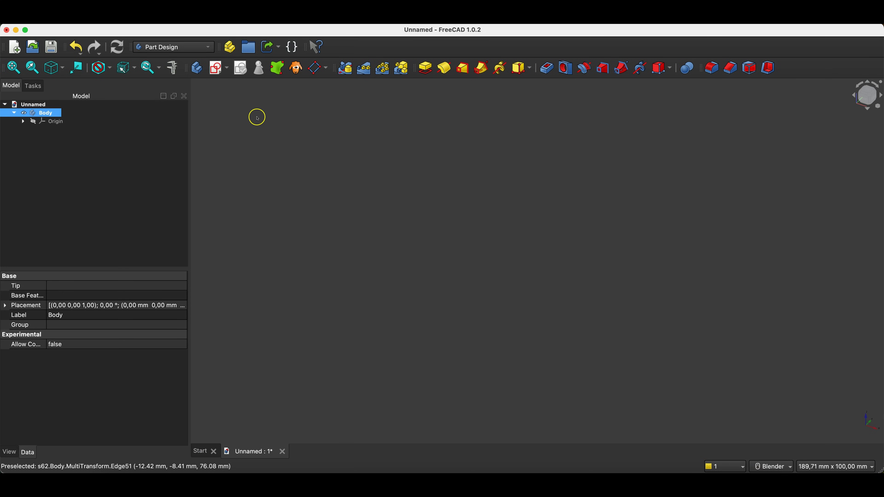
Sketch a 30 mm diameter circle centred on the origin in the XY-plane and close the sketch
{"action": "left_click", "coordinate": [216, 68]}
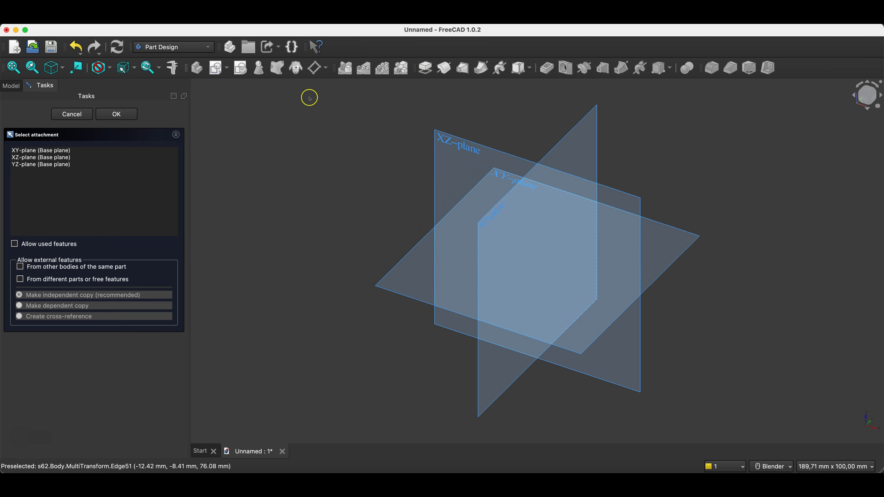
{"action": "left_click", "coordinate": [500, 176]}
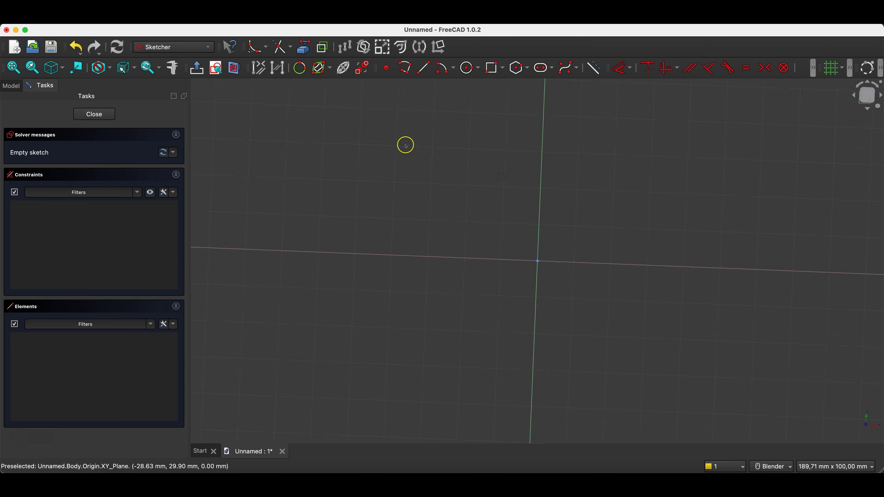
{"action": "left_click", "coordinate": [469, 68]}
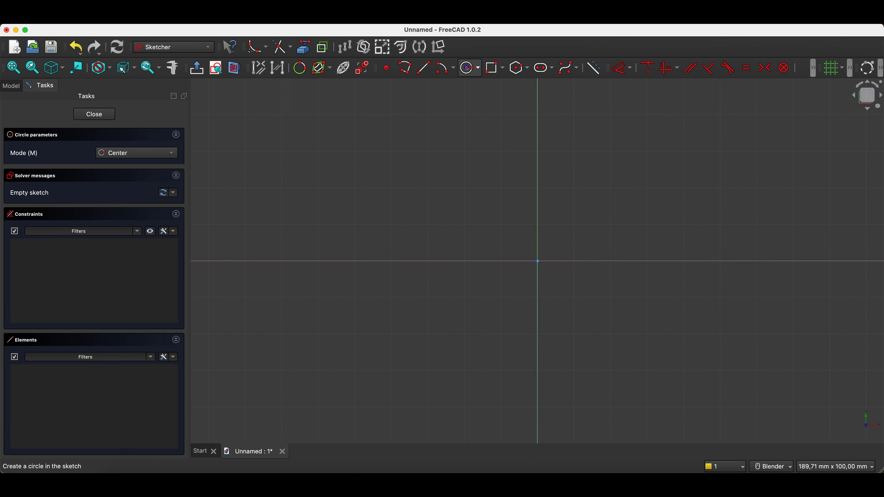
{"action": "left_click", "coordinate": [538, 263]}
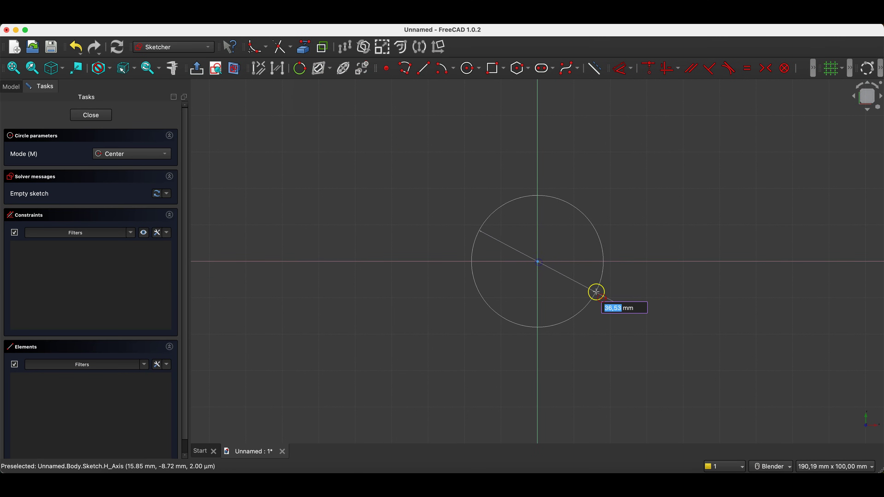
{"action": "type", "text": "30"}
{"action": "key", "text": "Return"}
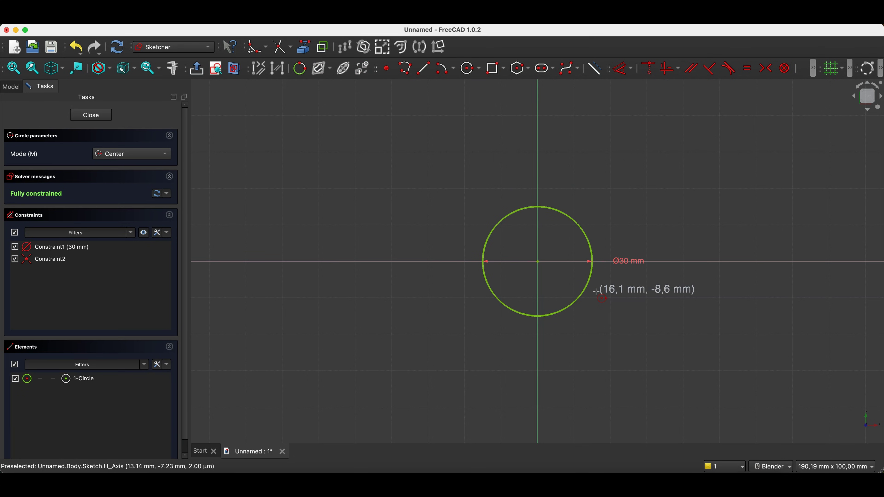
{"action": "left_click", "coordinate": [82, 117]}
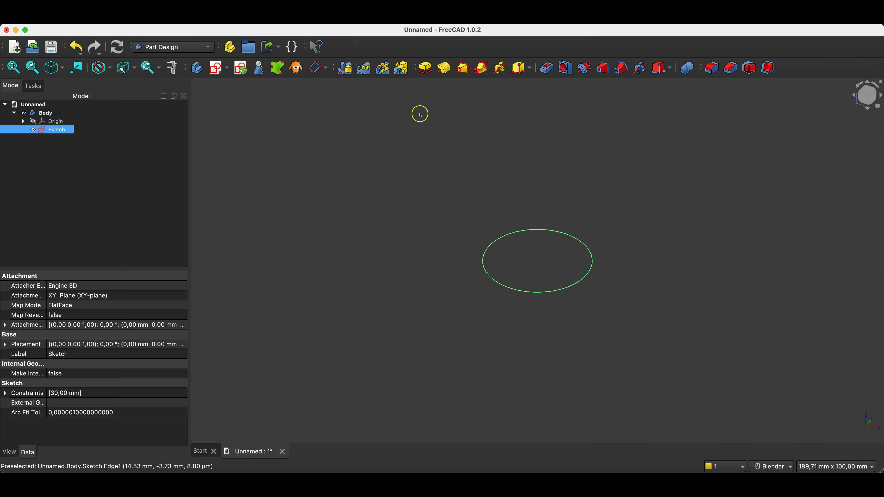
Pad the circle sketch to a length of 150 mm to form a cylinder
{"action": "left_click", "coordinate": [424, 69]}
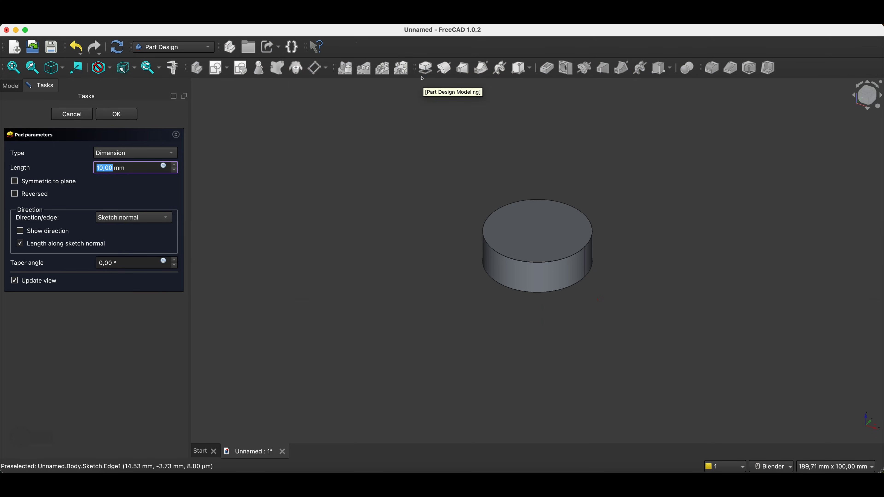
{"action": "type", "text": "150"}
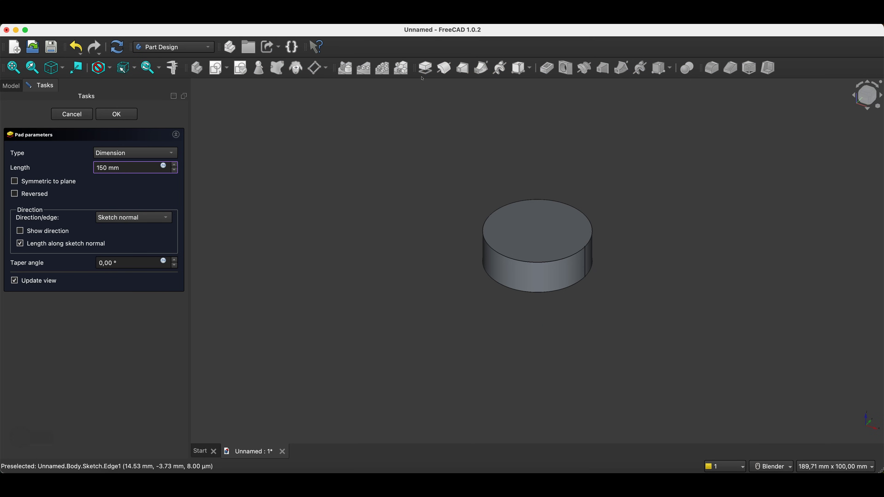
{"action": "key", "text": "Return"}
{"action": "scroll", "coordinate": [570, 282], "scroll_direction": "down", "scroll_amount": 5}
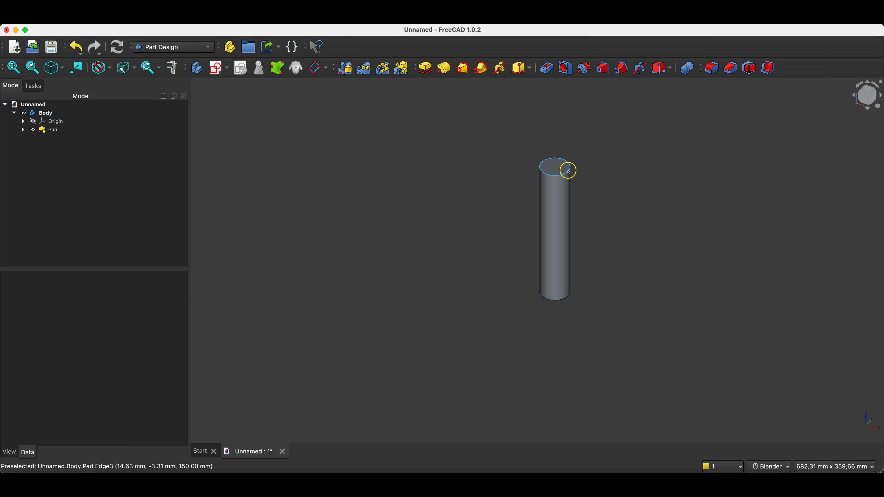
Start a sketch on the XZ-plane in section view and draw a 15 mm diameter circle just outside the cylinder near its base
{"action": "left_click", "coordinate": [217, 68]}
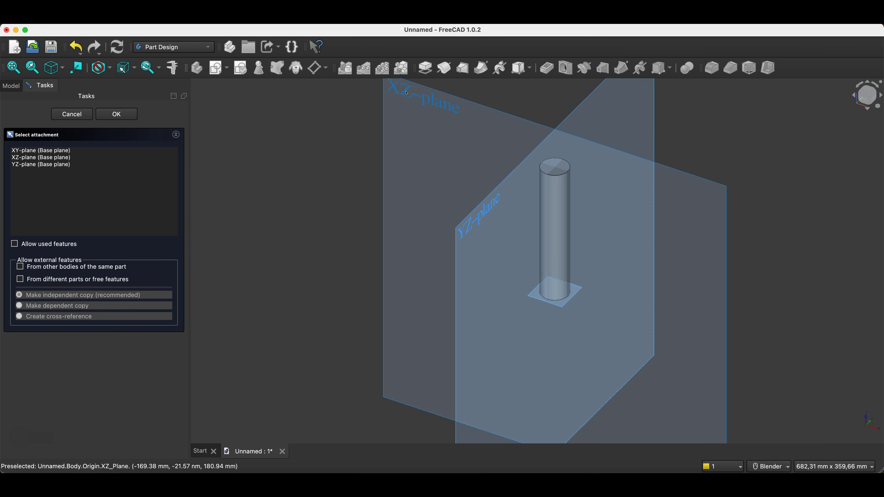
{"action": "left_click", "coordinate": [406, 92]}
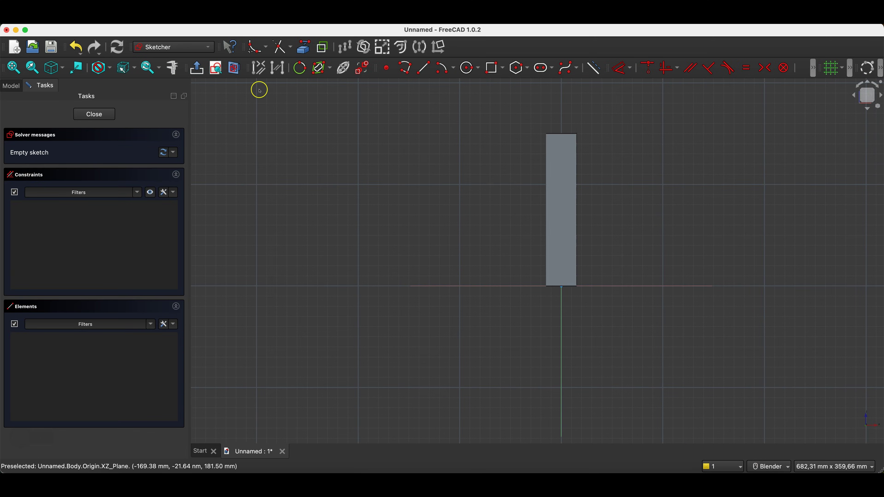
{"action": "left_click", "coordinate": [236, 69]}
{"action": "left_click", "coordinate": [470, 69]}
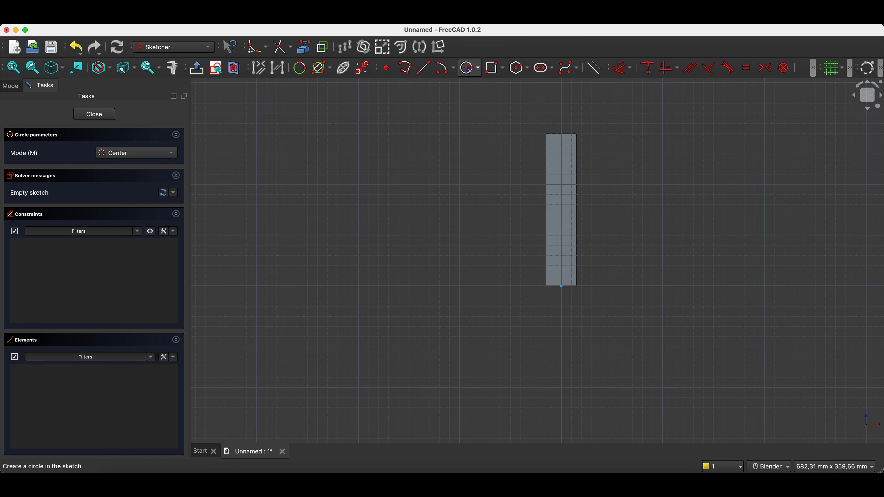
{"action": "left_click", "coordinate": [587, 267]}
{"action": "type", "text": "15"}
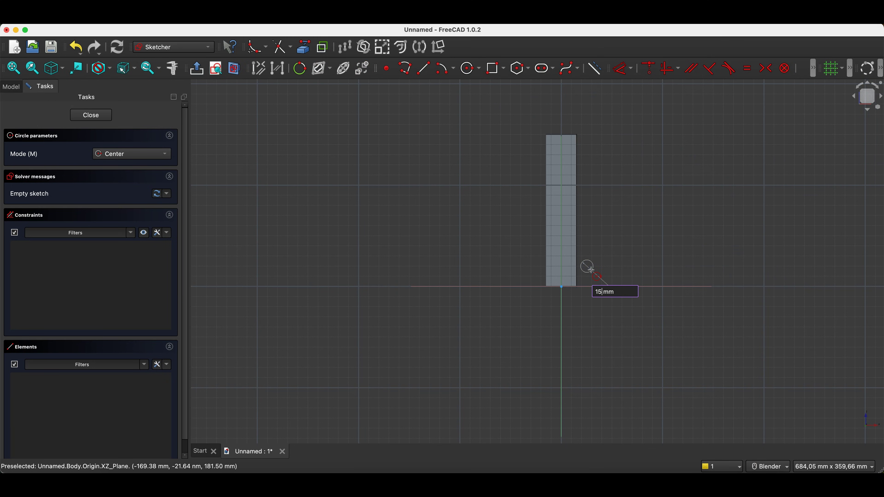
{"action": "key", "text": "Return"}
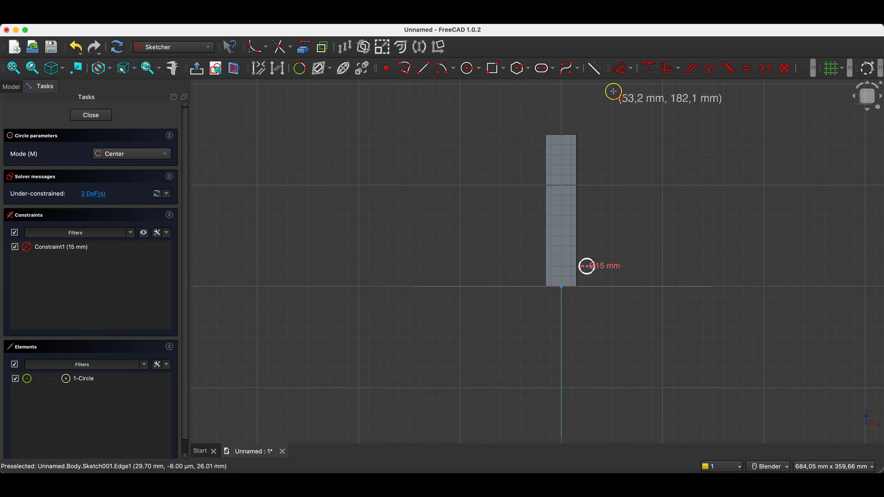
Dimension the small circle's centre horizontally from the origin at 20 mm
{"action": "left_click", "coordinate": [622, 68]}
{"action": "scroll", "coordinate": [631, 224], "scroll_direction": "up", "scroll_amount": 5}
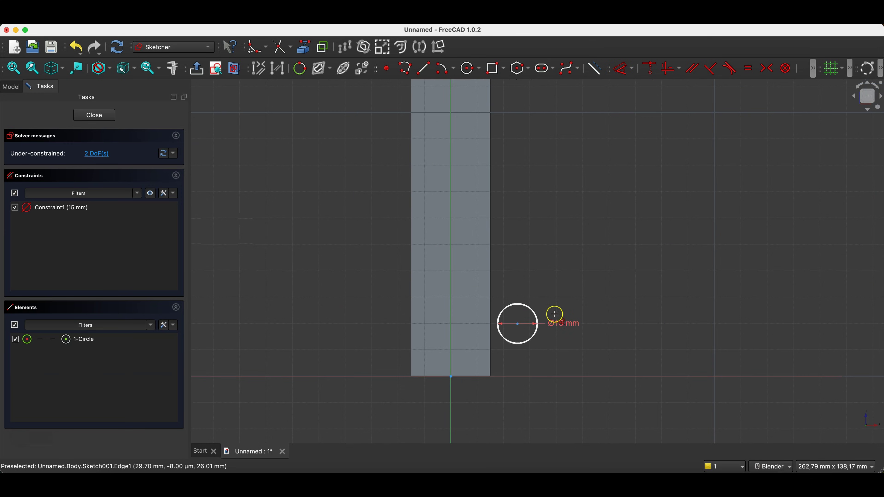
{"action": "left_click", "coordinate": [517, 324]}
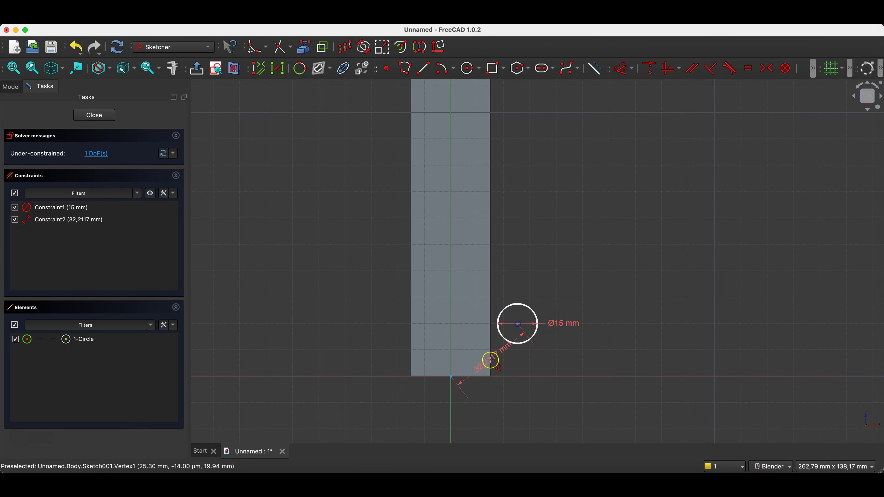
{"action": "left_click", "coordinate": [477, 416]}
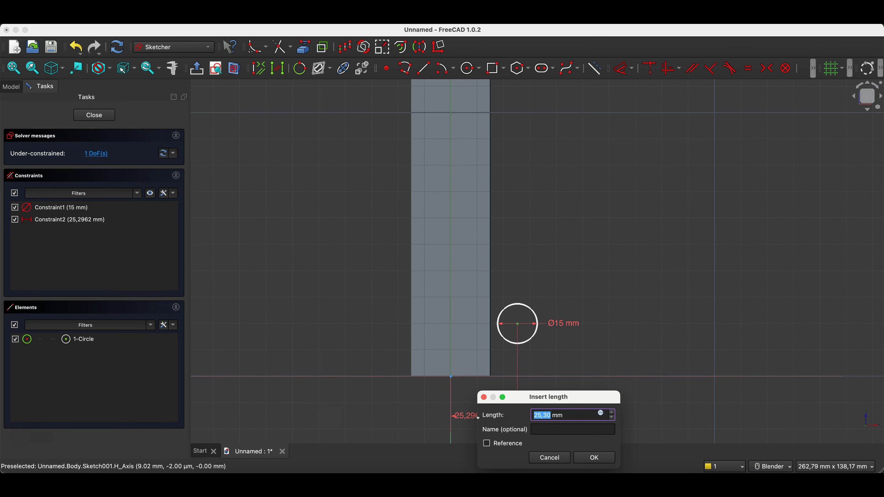
{"action": "type", "text": "20"}
{"action": "key", "text": "Return"}
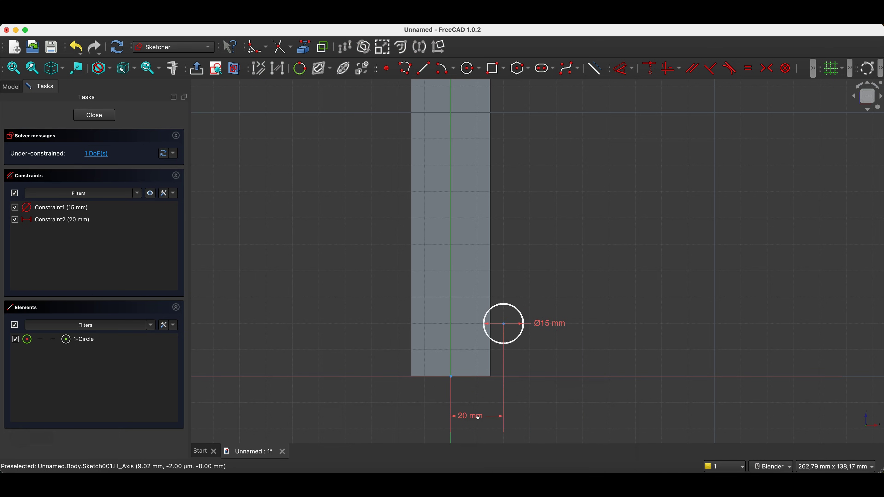
Dimension the small circle's centre at 15 mm vertically above the cylinder's base and close the sketch
{"action": "left_click", "coordinate": [503, 323]}
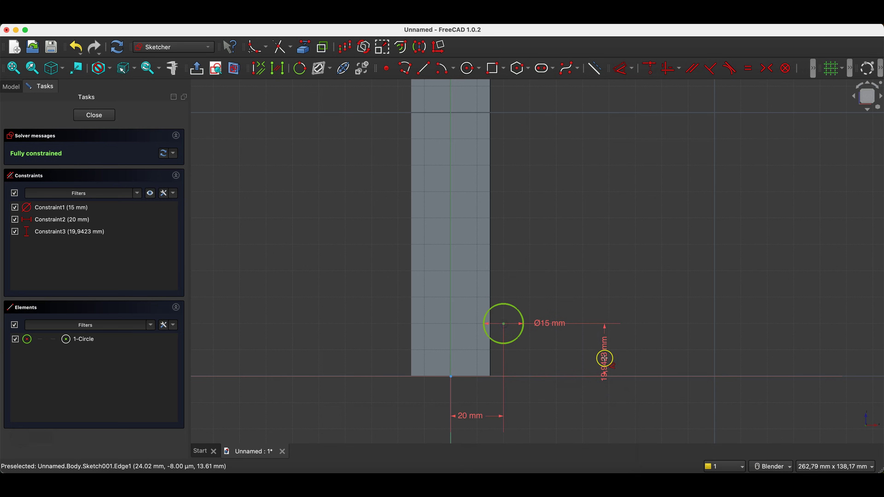
{"action": "left_click", "coordinate": [607, 357]}
{"action": "type", "text": "15"}
{"action": "key", "text": "Return"}
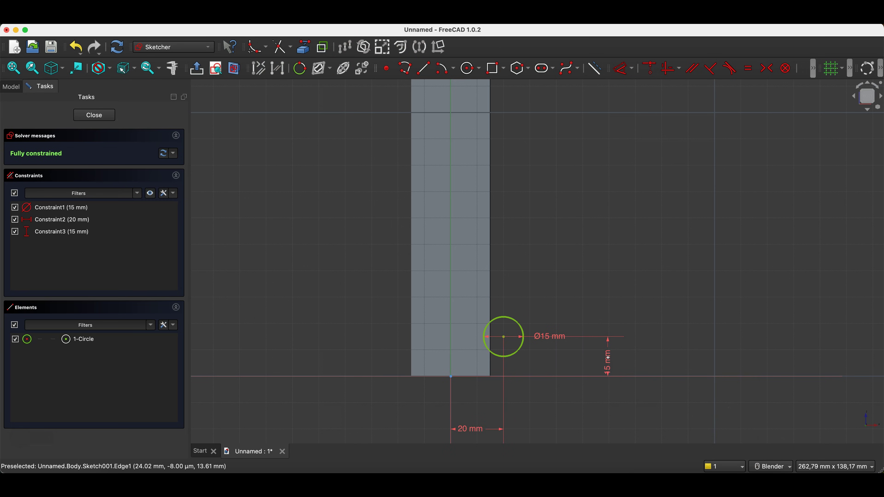
{"action": "left_click", "coordinate": [108, 118]}
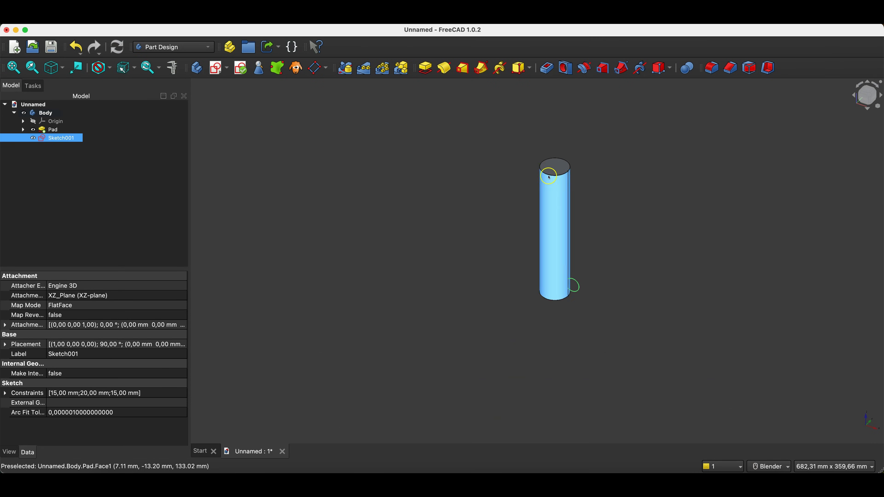
Cut the small circle out of the cylinder with a Through all pocket that is symmetric to the sketch plane
{"action": "left_click", "coordinate": [549, 73]}
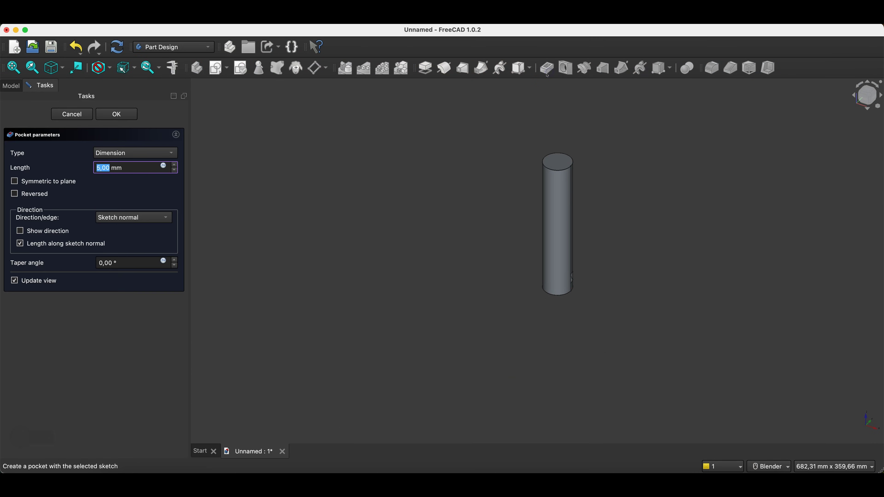
{"action": "left_click", "coordinate": [114, 154]}
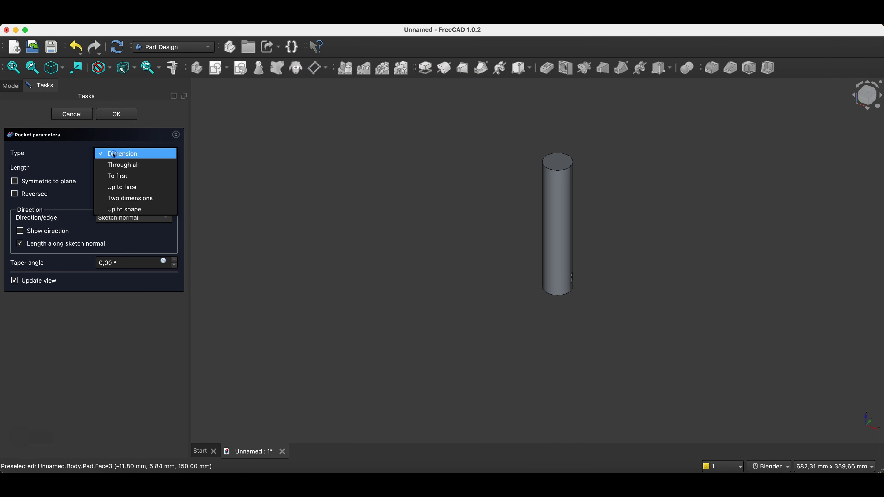
{"action": "left_click", "coordinate": [123, 166]}
{"action": "left_click", "coordinate": [15, 182]}
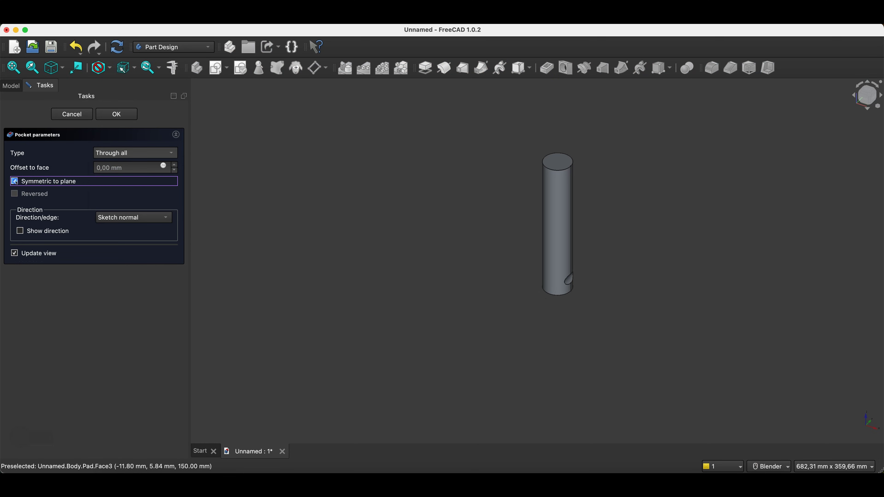
{"action": "left_click", "coordinate": [105, 115]}
{"action": "left_click", "coordinate": [631, 171]}
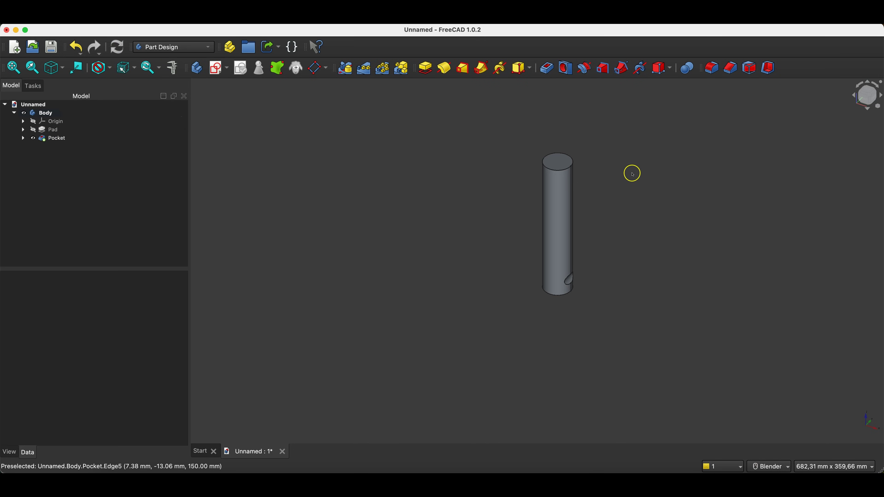
Start a polar pattern of the side pocket and set it to 5 occurrences
{"action": "scroll", "coordinate": [621, 242], "scroll_direction": "up", "scroll_amount": 3}
{"action": "scroll", "coordinate": [622, 245], "scroll_direction": "up", "scroll_amount": 5}
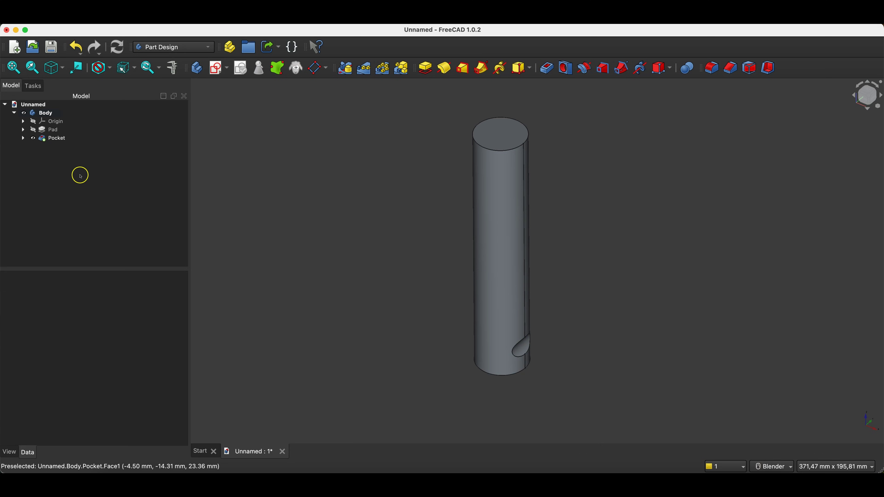
{"action": "left_click", "coordinate": [56, 138]}
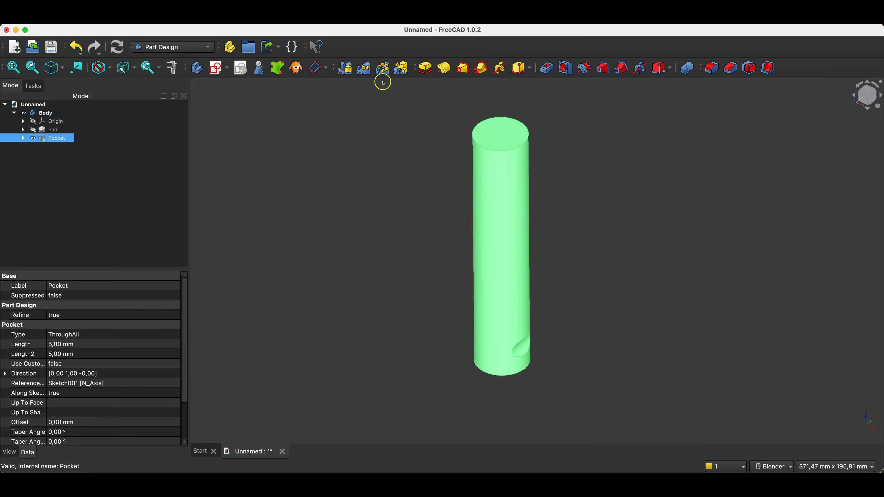
{"action": "left_click", "coordinate": [383, 70]}
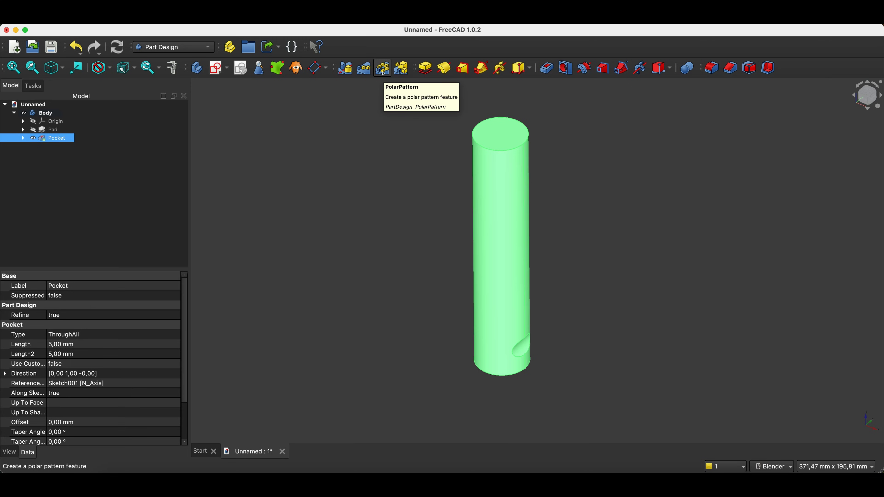
{"action": "left_click", "coordinate": [383, 69]}
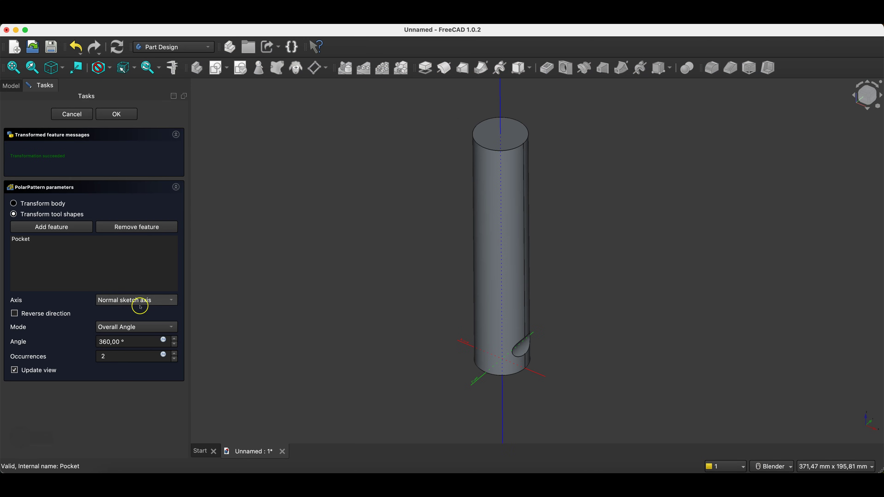
{"action": "left_click", "coordinate": [175, 339]}
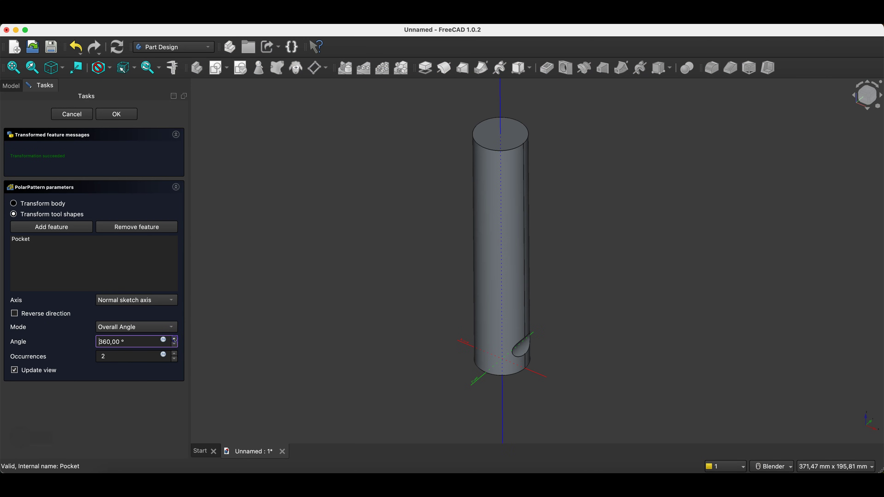
{"action": "left_click", "coordinate": [175, 354]}
{"action": "left_click", "coordinate": [175, 353]}
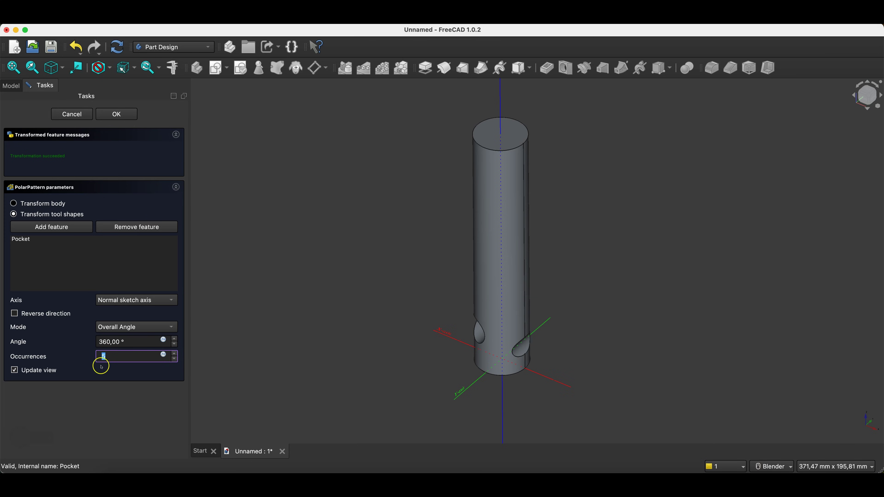
Set the polar pattern's axis to the Base Z axis and accept the pattern
{"action": "middle_click_drag", "start_coordinate": [244, 359], "coordinate": [500, 345]}
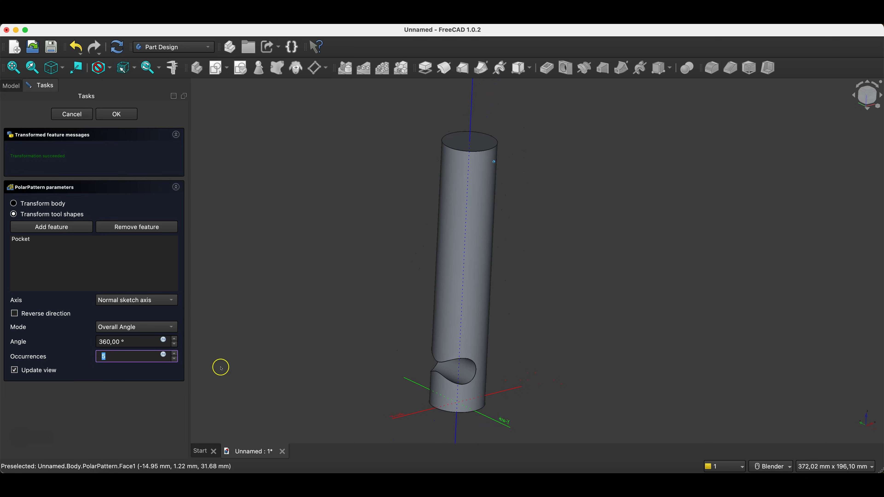
{"action": "left_click", "coordinate": [140, 300]}
{"action": "left_click", "coordinate": [132, 356]}
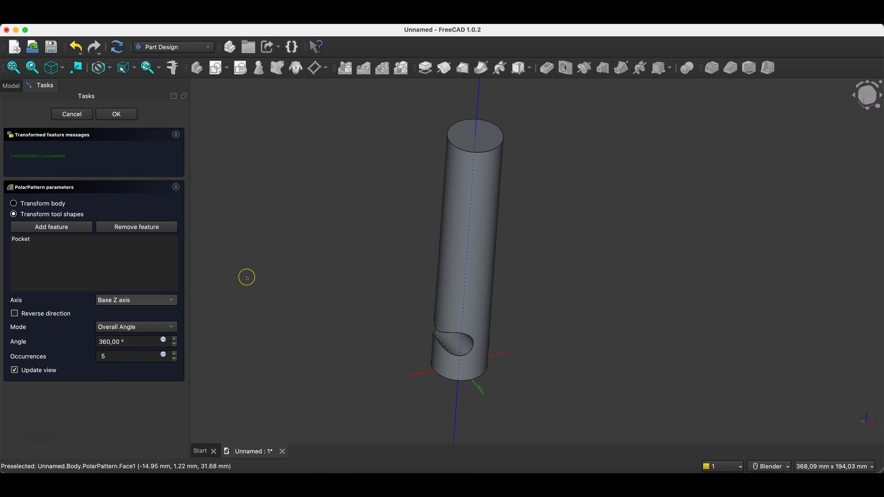
{"action": "left_click", "coordinate": [108, 115]}
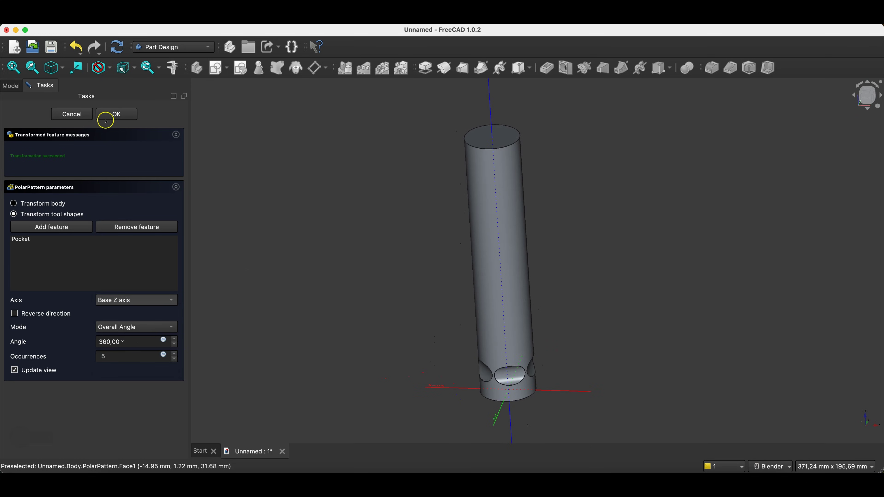
Try to apply a linear pattern to the polar pattern, cancel it and undo the polar pattern
{"action": "left_click", "coordinate": [65, 147]}
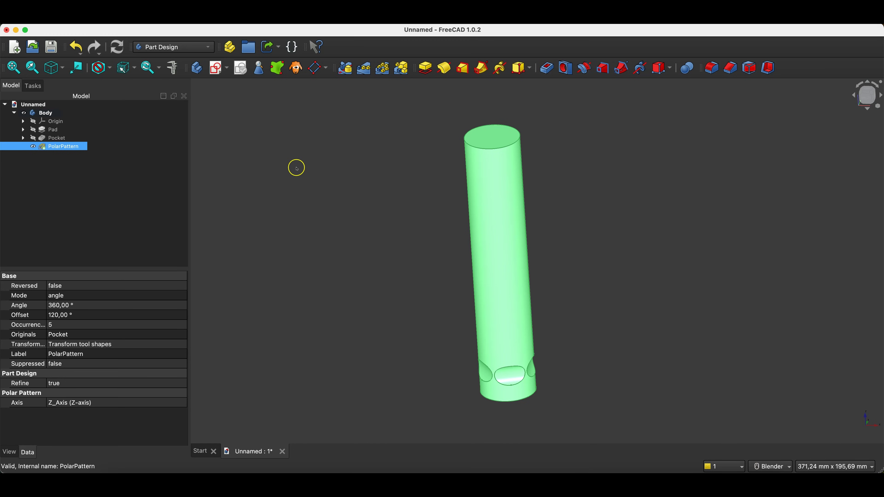
{"action": "left_click", "coordinate": [364, 69]}
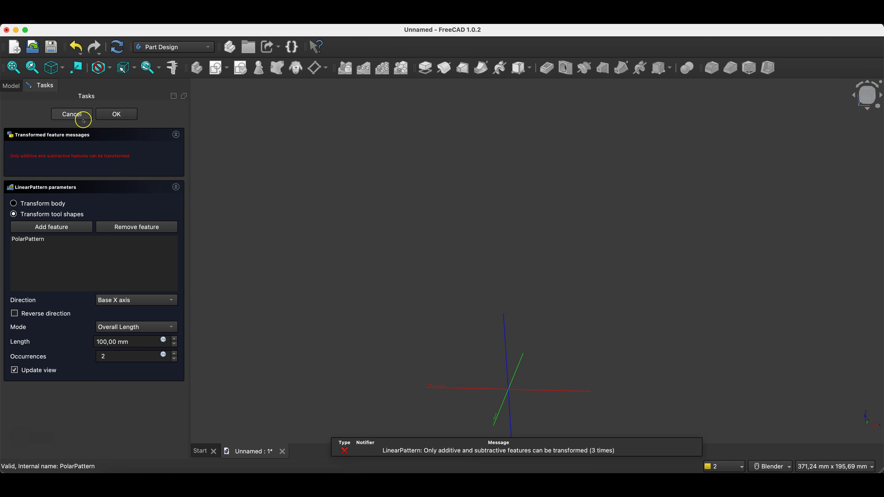
{"action": "left_click", "coordinate": [72, 115]}
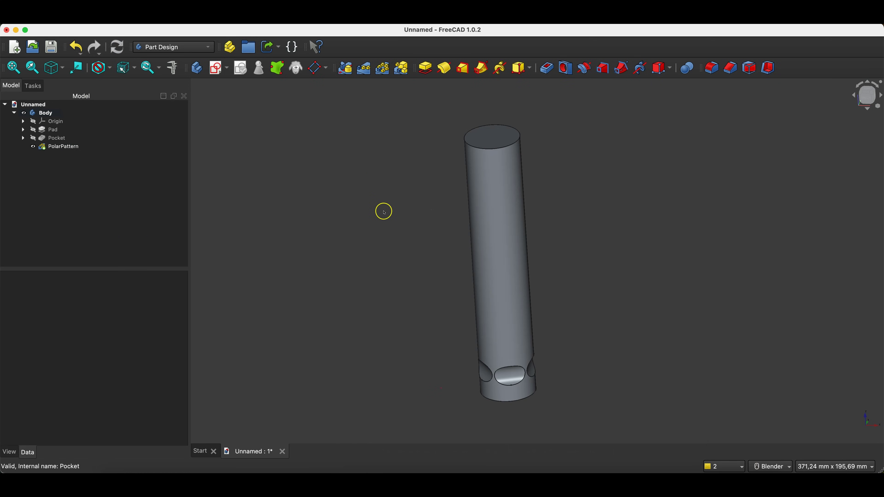
{"action": "middle_click_drag", "start_coordinate": [233, 224], "coordinate": [234, 226]}
{"action": "key", "text": "super+z"}
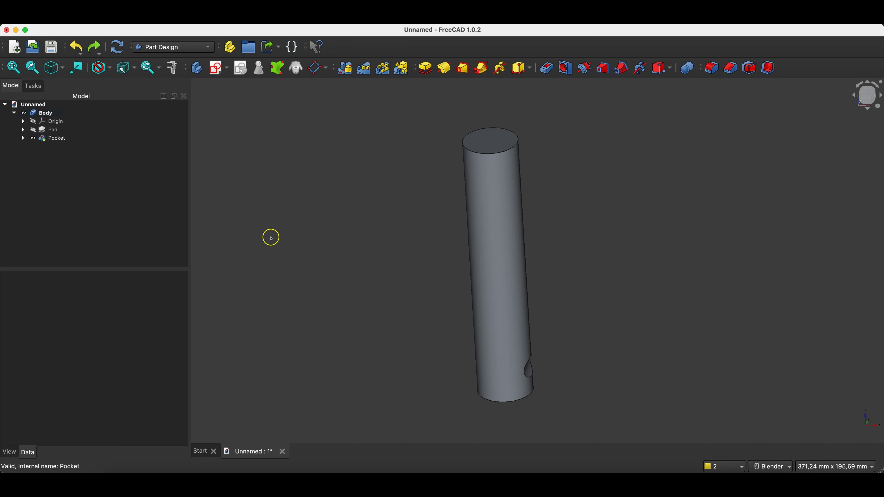
Start a MultiTransform of the side pocket and add a linear pattern along the Base Z axis
{"action": "left_click", "coordinate": [54, 138]}
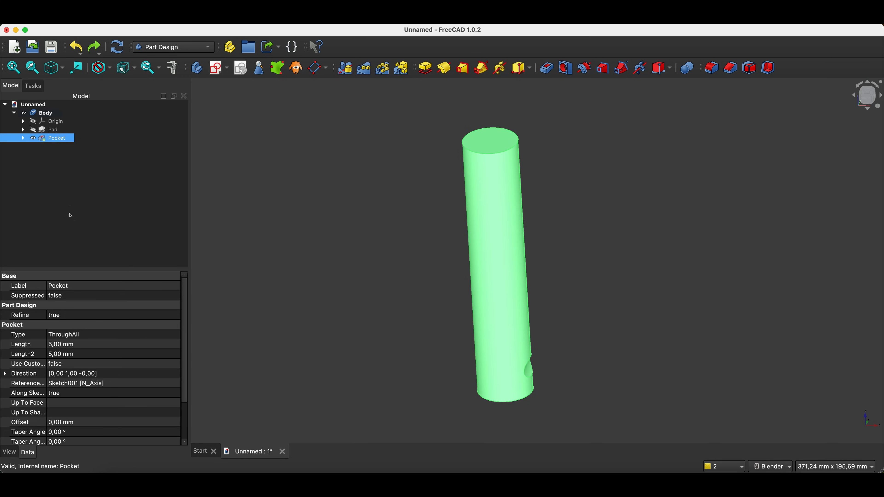
{"action": "left_click", "coordinate": [401, 68]}
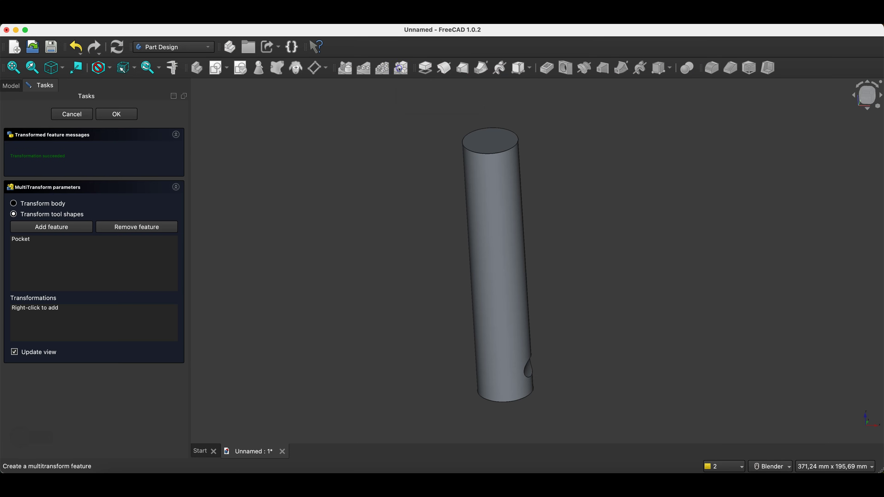
{"action": "right_click", "coordinate": [82, 316]}
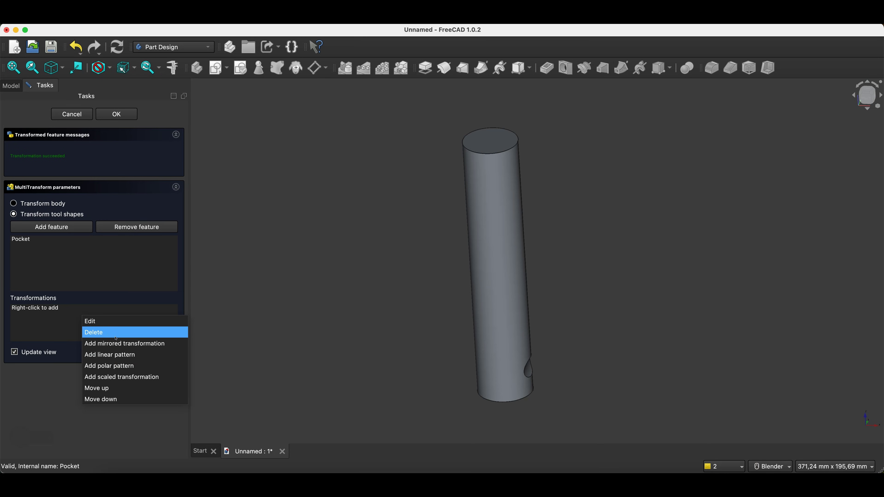
{"action": "left_click", "coordinate": [108, 360]}
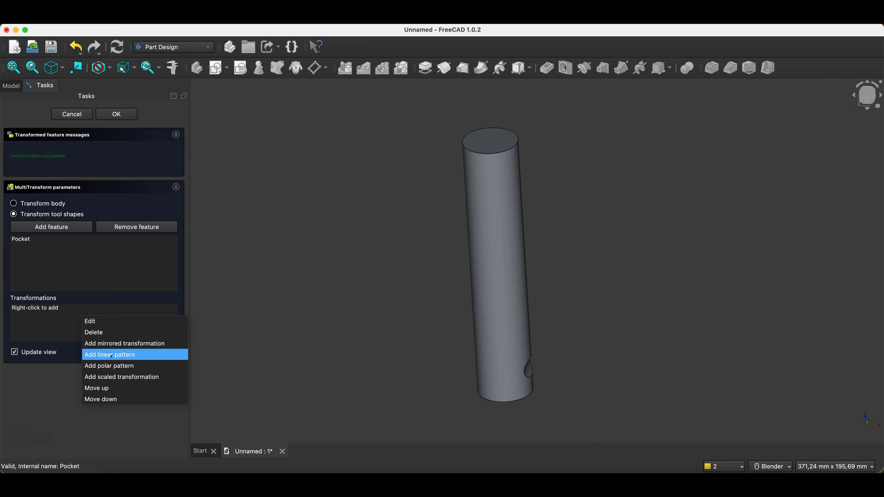
{"action": "left_click", "coordinate": [111, 355]}
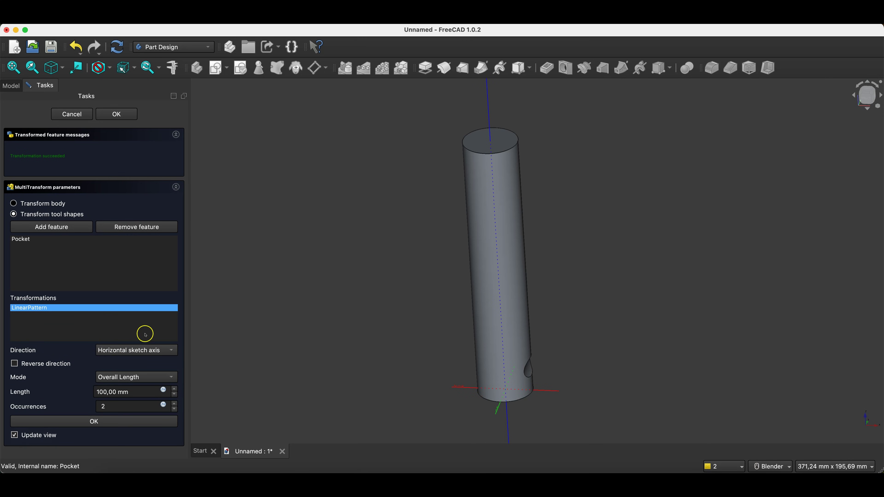
{"action": "left_click", "coordinate": [118, 350]}
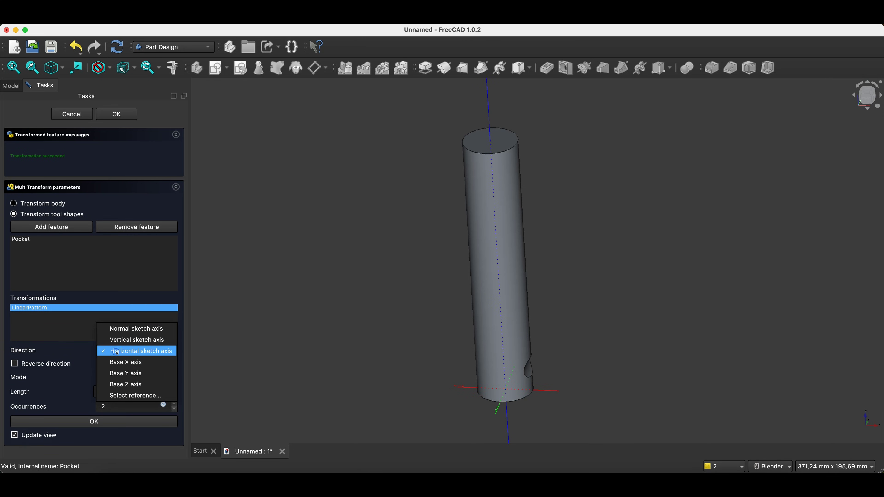
{"action": "left_click", "coordinate": [140, 385]}
Set the linear pattern's overall length to 120 mm with 10 occurrences
{"action": "left_click", "coordinate": [122, 391]}
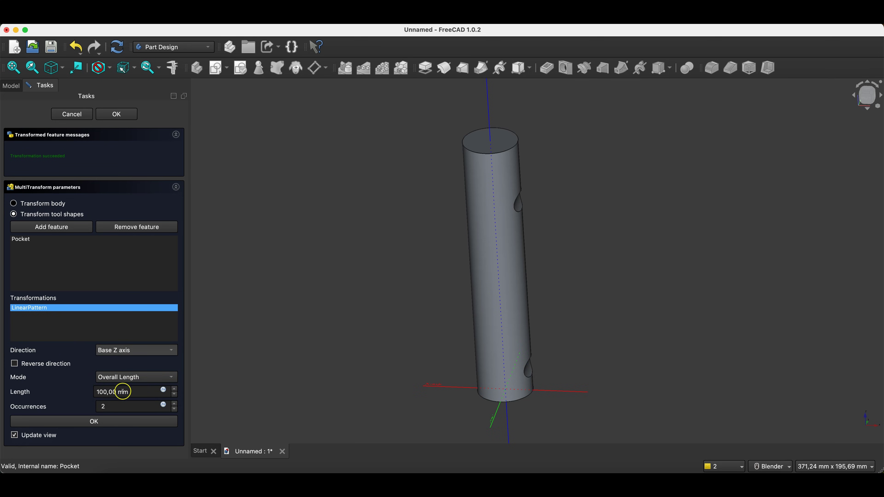
{"action": "left_click", "coordinate": [108, 392]}
{"action": "type", "text": "17"}
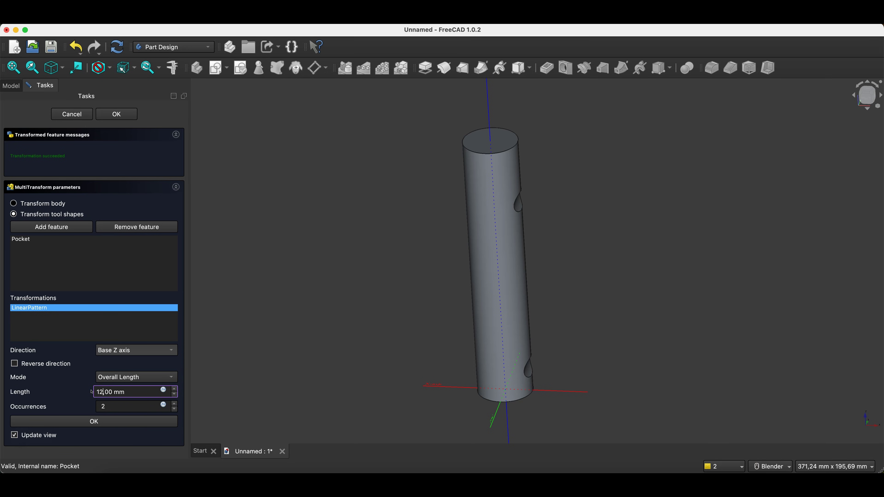
{"action": "left_click", "coordinate": [119, 407]}
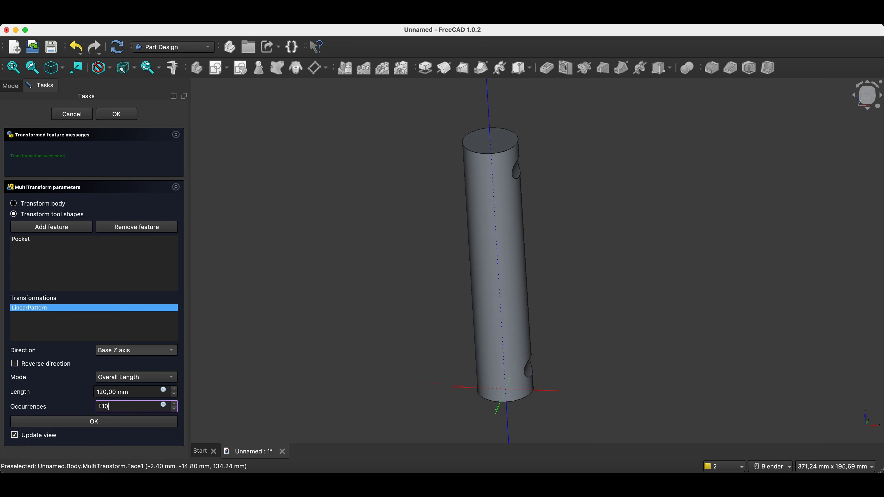
{"action": "left_click", "coordinate": [88, 410]}
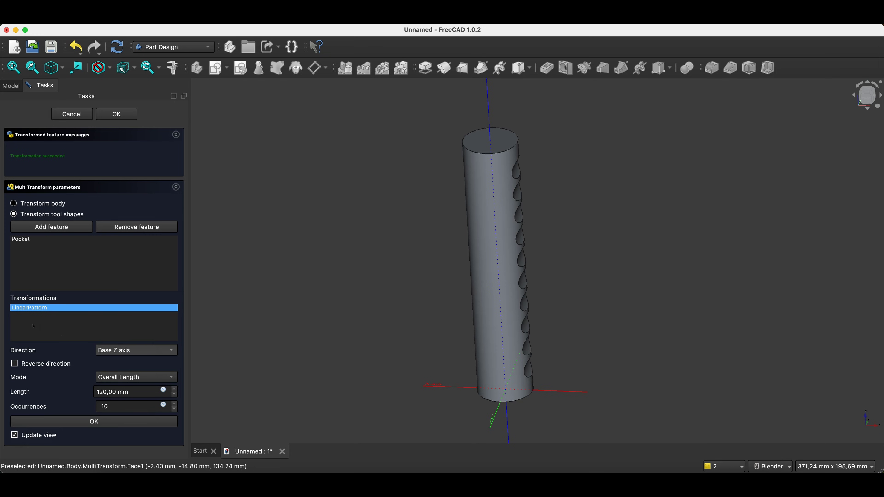
Add a polar pattern around the Base Z axis to the MultiTransform's transformations
{"action": "left_click", "coordinate": [44, 319]}
{"action": "left_click", "coordinate": [53, 324]}
{"action": "right_click", "coordinate": [53, 324]}
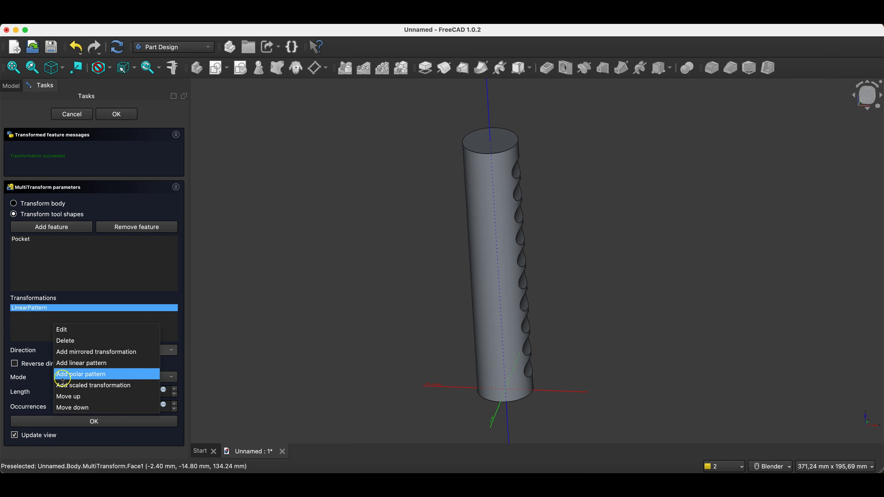
{"action": "left_click", "coordinate": [86, 376]}
{"action": "left_click", "coordinate": [85, 374]}
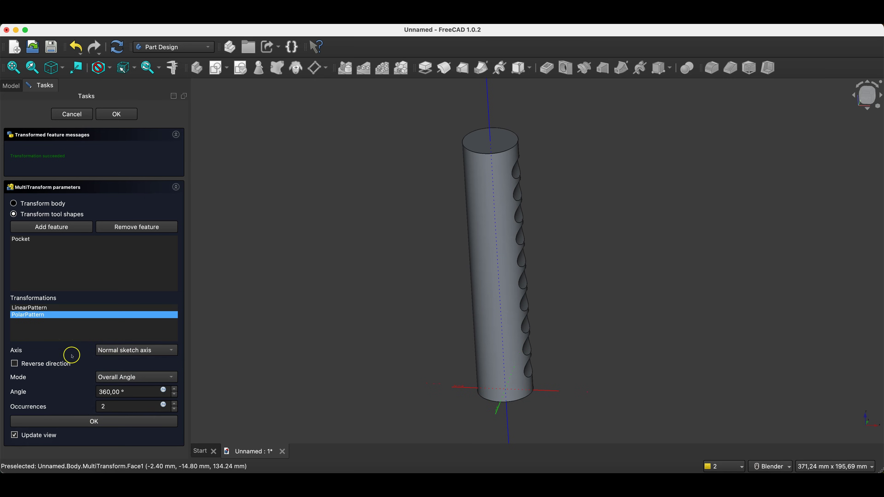
{"action": "left_click", "coordinate": [146, 351]}
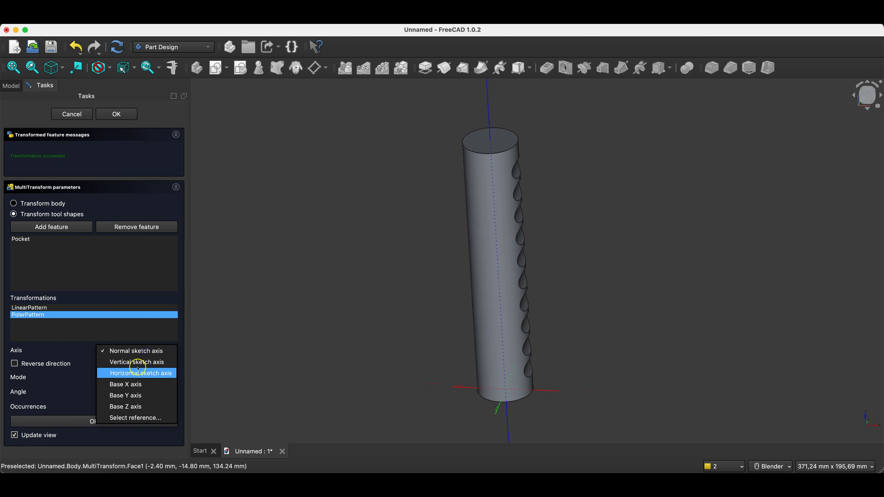
{"action": "left_click", "coordinate": [139, 405]}
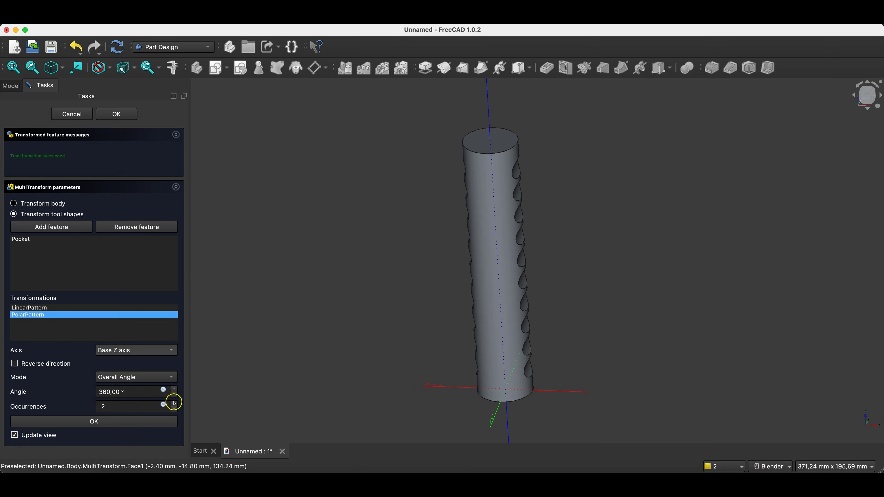
Set the polar pattern to 5 occurrences and accept the MultiTransform
{"action": "left_click_drag", "start_coordinate": [124, 408], "coordinate": [90, 399]}
{"action": "type", "text": "5"}
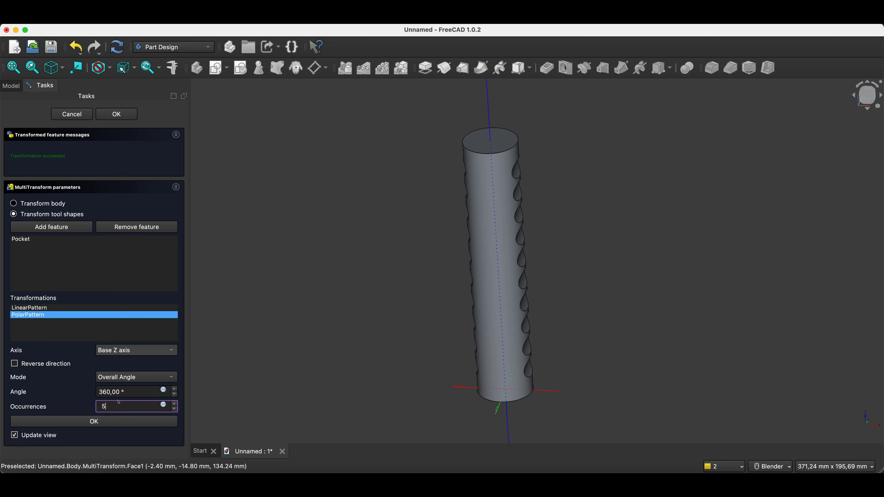
{"action": "key", "text": "Return"}
{"action": "left_click", "coordinate": [271, 294]}
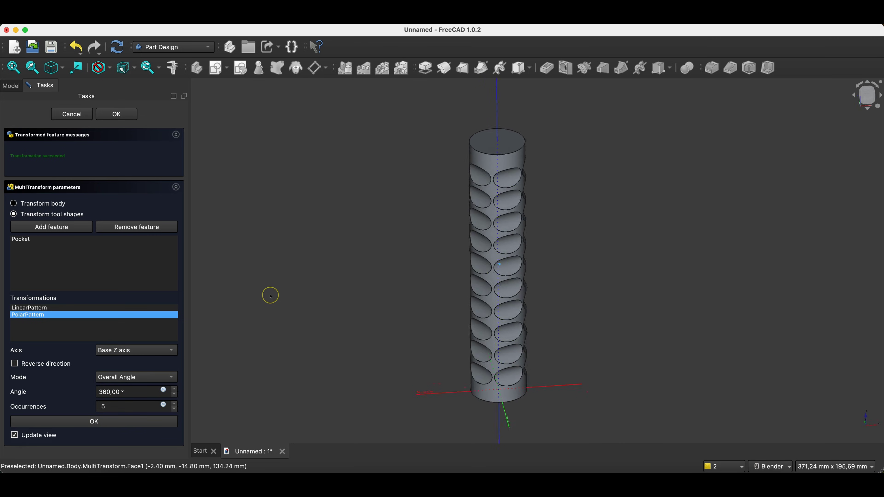
{"action": "left_click", "coordinate": [124, 113]}
{"action": "left_click", "coordinate": [298, 163]}
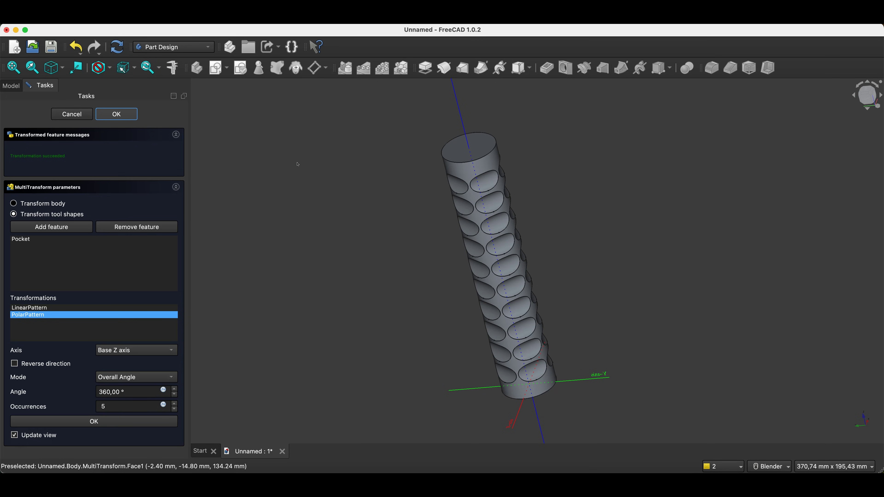
{"action": "key", "text": "Return"}
{"action": "middle_click_drag", "start_coordinate": [295, 162], "coordinate": [598, 171]}
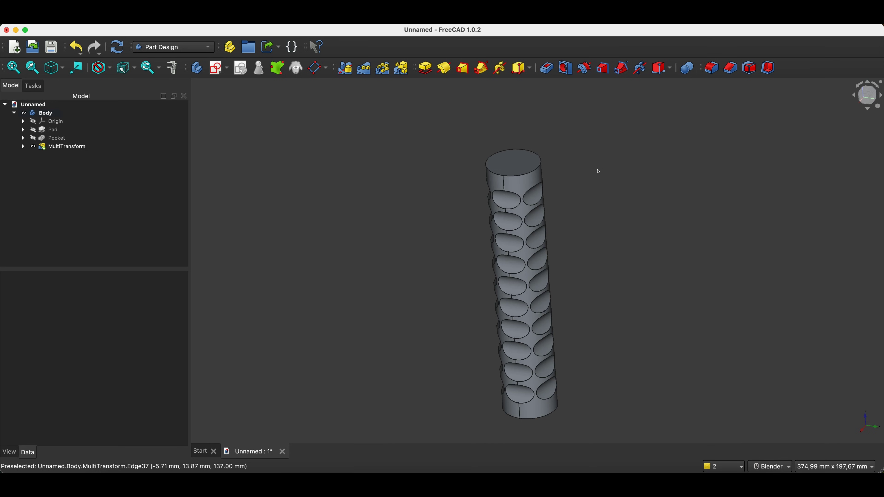
{"action": "scroll", "coordinate": [598, 171], "scroll_direction": "down", "scroll_amount": 1}
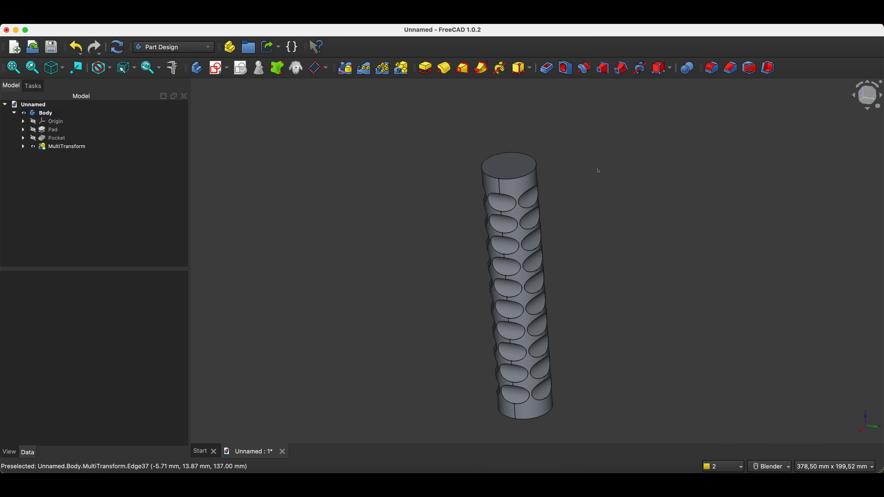